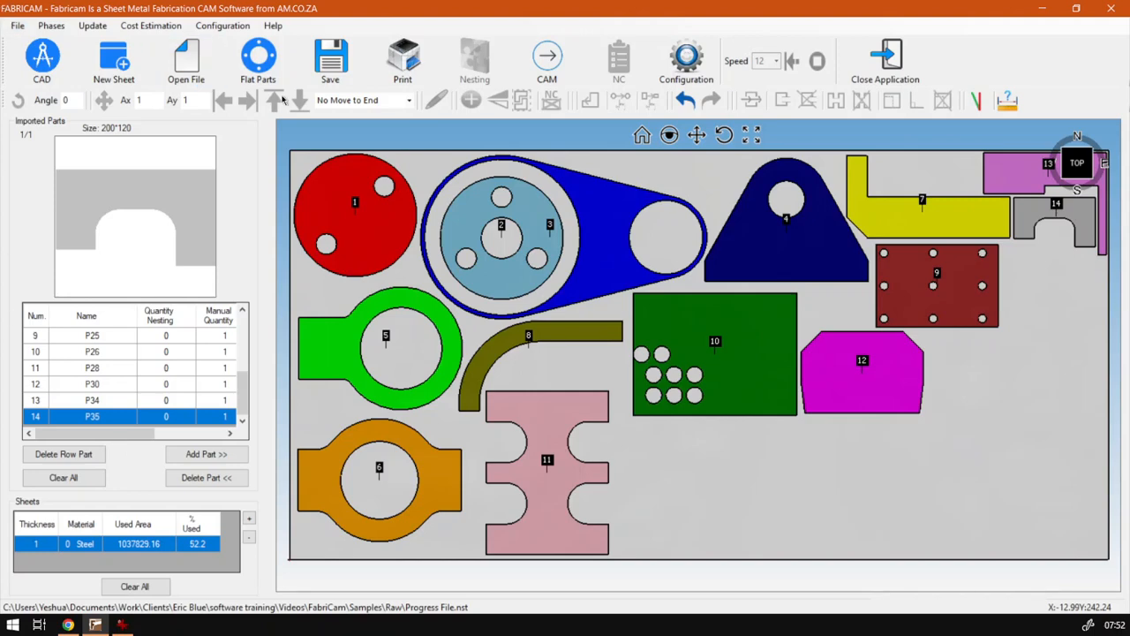
Step: Start a new P36 flat part, the plate with two rounded cutouts, with A at 300 mm and B at 200 mm
{"action": "left_click", "coordinate": [257, 60]}
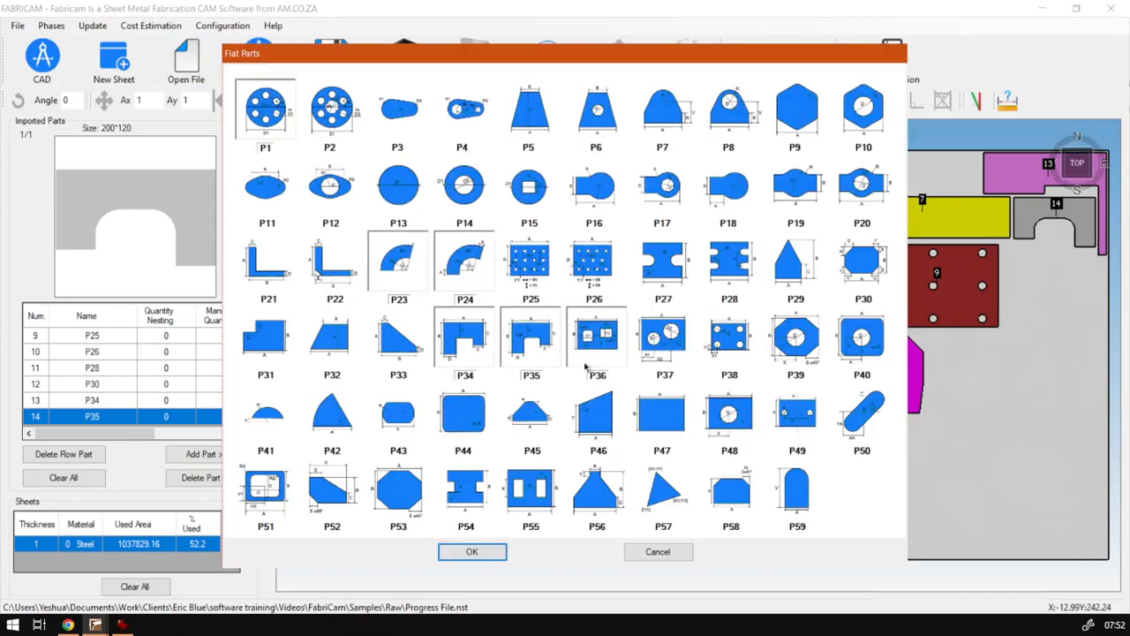
{"action": "double_click", "coordinate": [616, 346]}
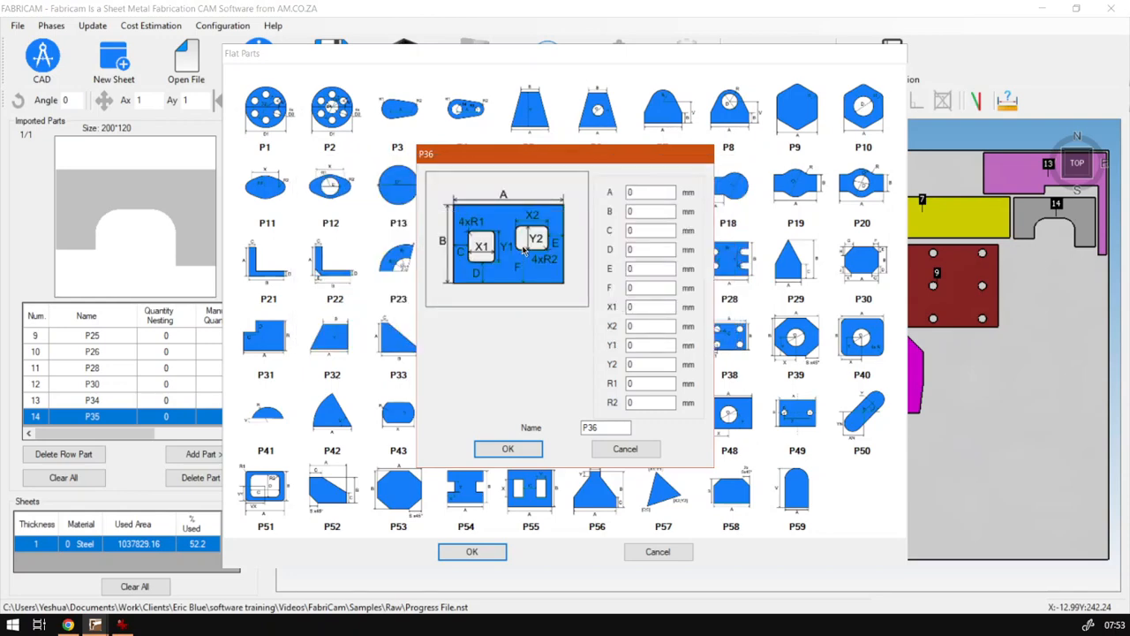
{"action": "double_click", "coordinate": [636, 193]}
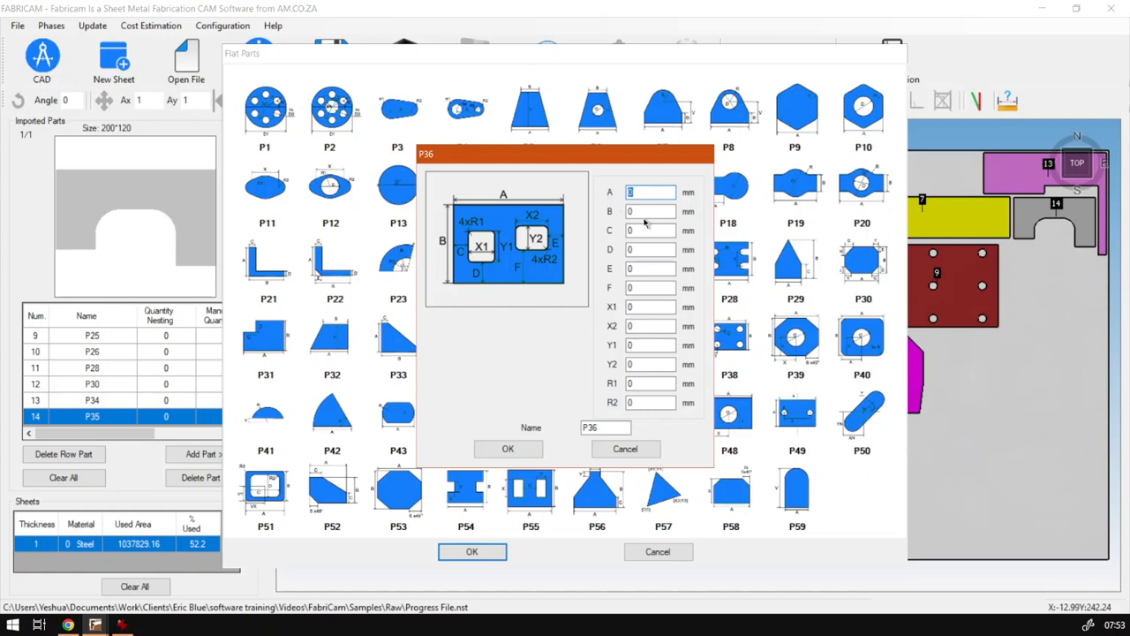
{"action": "type", "text": "300"}
{"action": "left_click", "coordinate": [644, 213]}
{"action": "double_click", "coordinate": [646, 212]}
{"action": "type", "text": "200"}
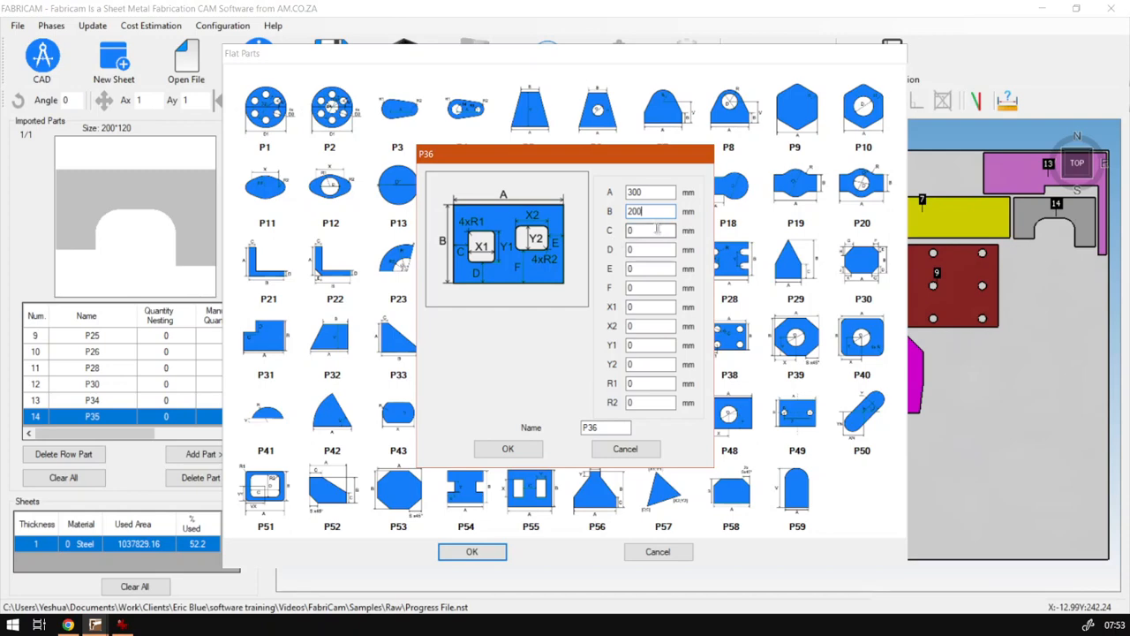
Step: Set the cutout position offsets to C 20 mm, D 30 mm, E 50 mm and F 70 mm
{"action": "double_click", "coordinate": [640, 230]}
{"action": "type", "text": "20"}
{"action": "key", "text": "Tab"}
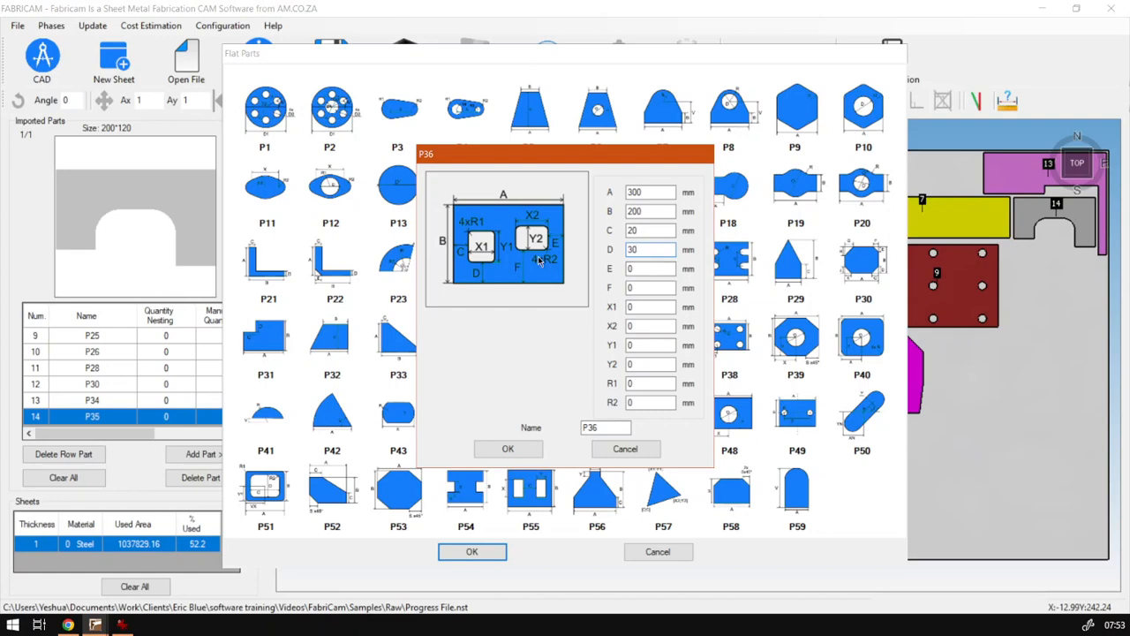
{"action": "left_click", "coordinate": [644, 271]}
{"action": "type", "text": "50"}
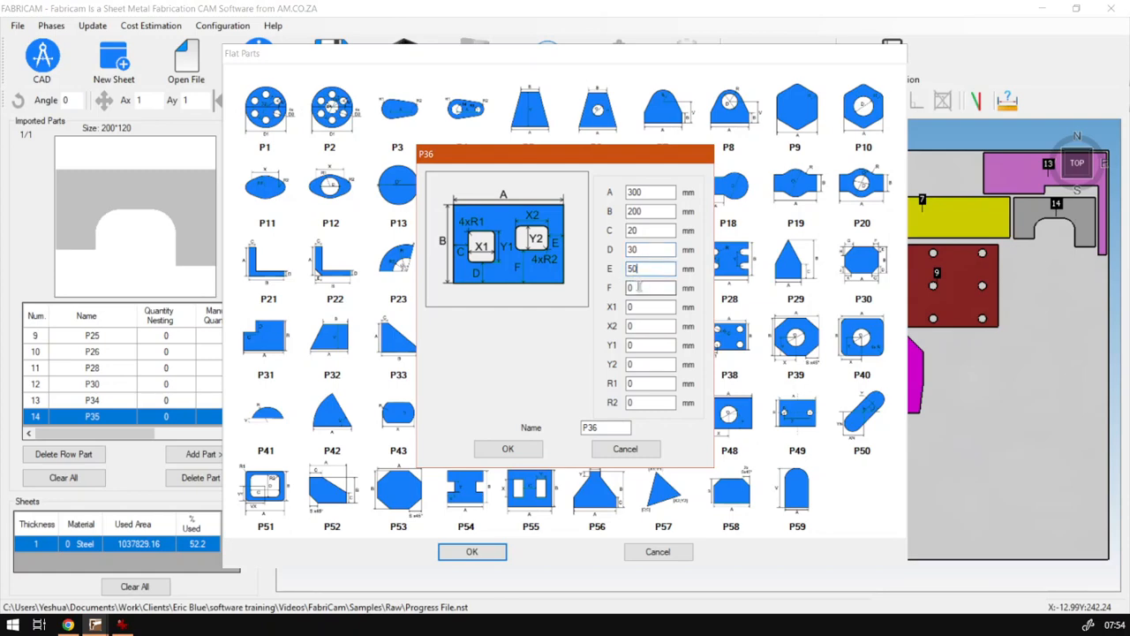
{"action": "left_click_drag", "start_coordinate": [645, 289], "coordinate": [619, 288]}
{"action": "type", "text": "80"}
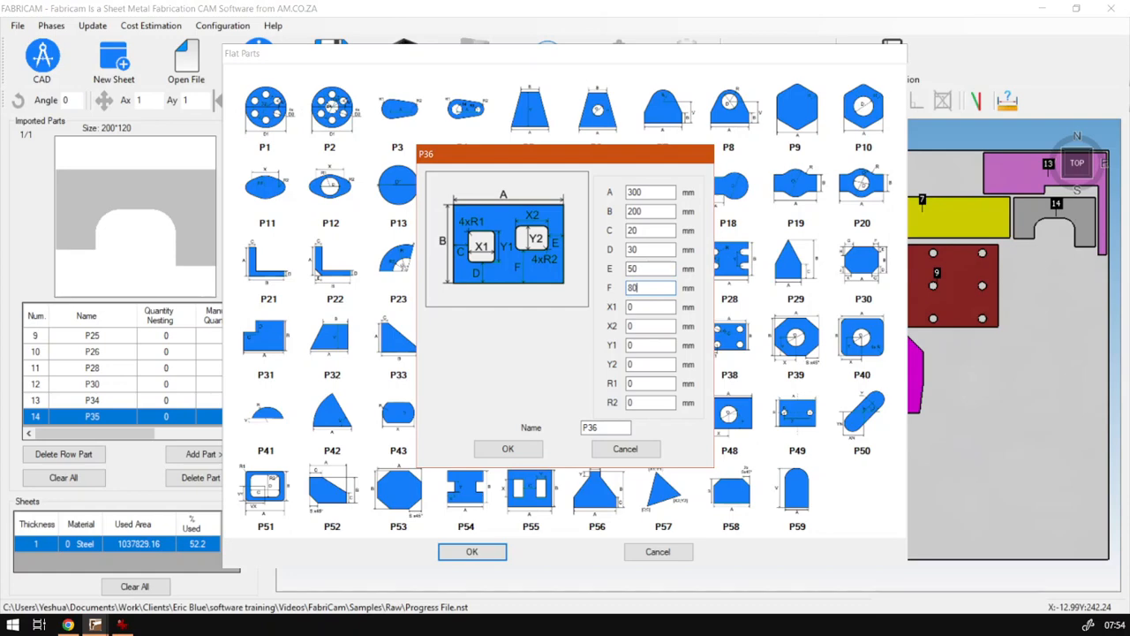
{"action": "left_click_drag", "start_coordinate": [651, 289], "coordinate": [621, 288]}
{"action": "type", "text": "70"}
Step: Set the cutout sizes X1, X2 and Y1 to 50 mm each
{"action": "left_click", "coordinate": [629, 306]}
{"action": "type", "text": "50"}
{"action": "key", "text": "Tab"}
{"action": "type", "text": "50"}
{"action": "key", "text": "Tab"}
{"action": "left_click", "coordinate": [632, 346]}
{"action": "double_click", "coordinate": [633, 325]}
{"action": "left_click", "coordinate": [644, 344]}
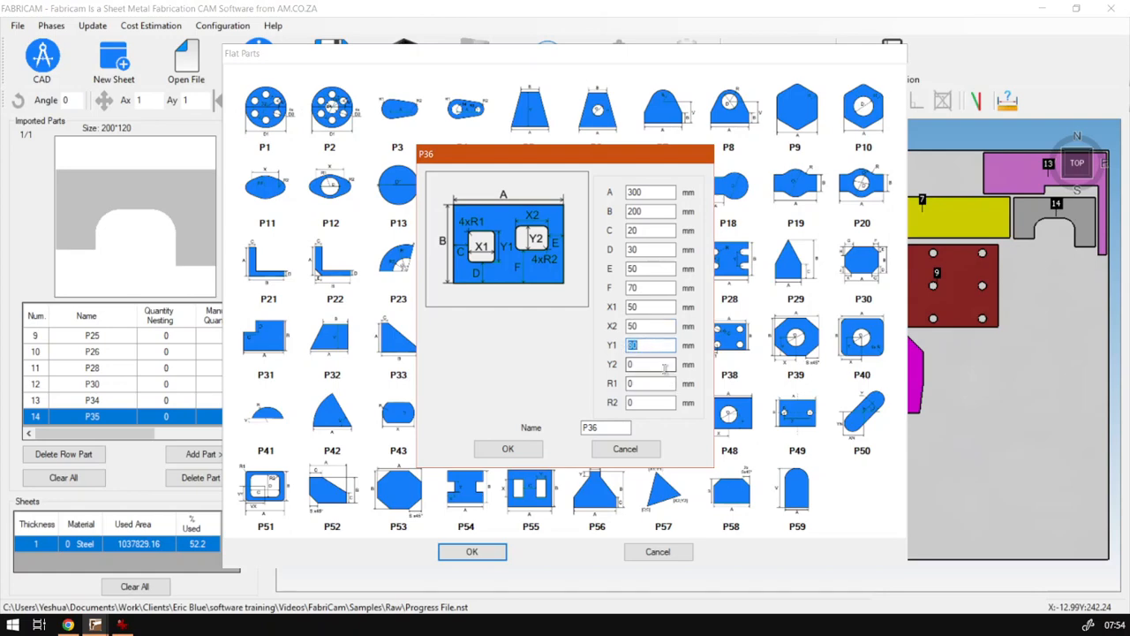
{"action": "type", "text": "50"}
Step: Set the second cutout's height Y2 to 80 mm
{"action": "double_click", "coordinate": [642, 325]}
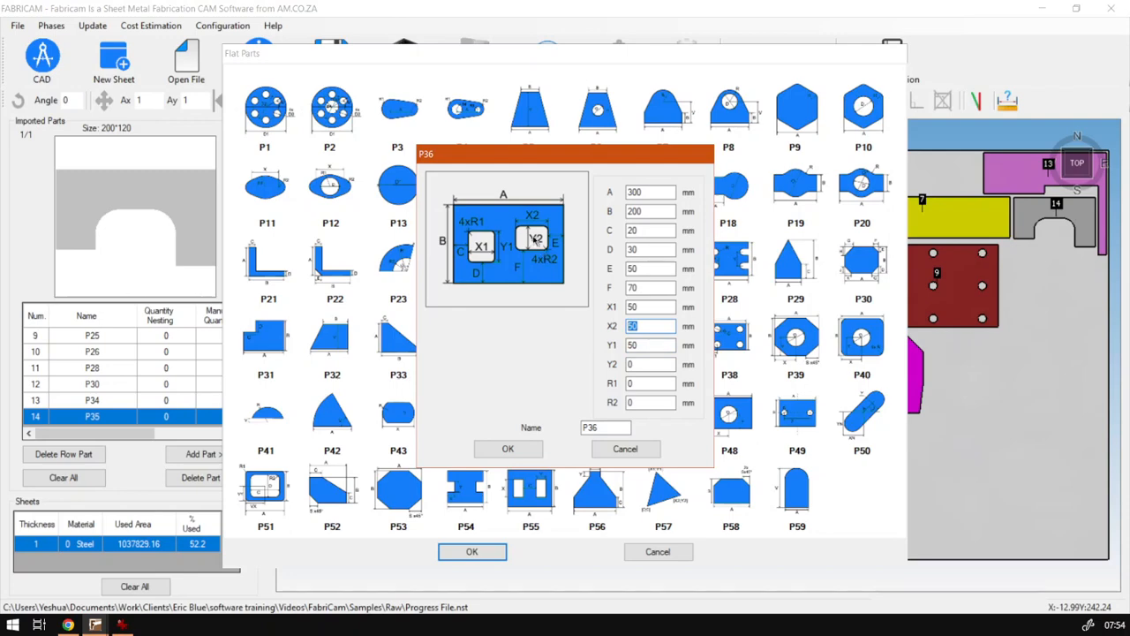
{"action": "key", "text": "Tab"}
{"action": "key", "text": "Tab"}
{"action": "type", "text": "80"}
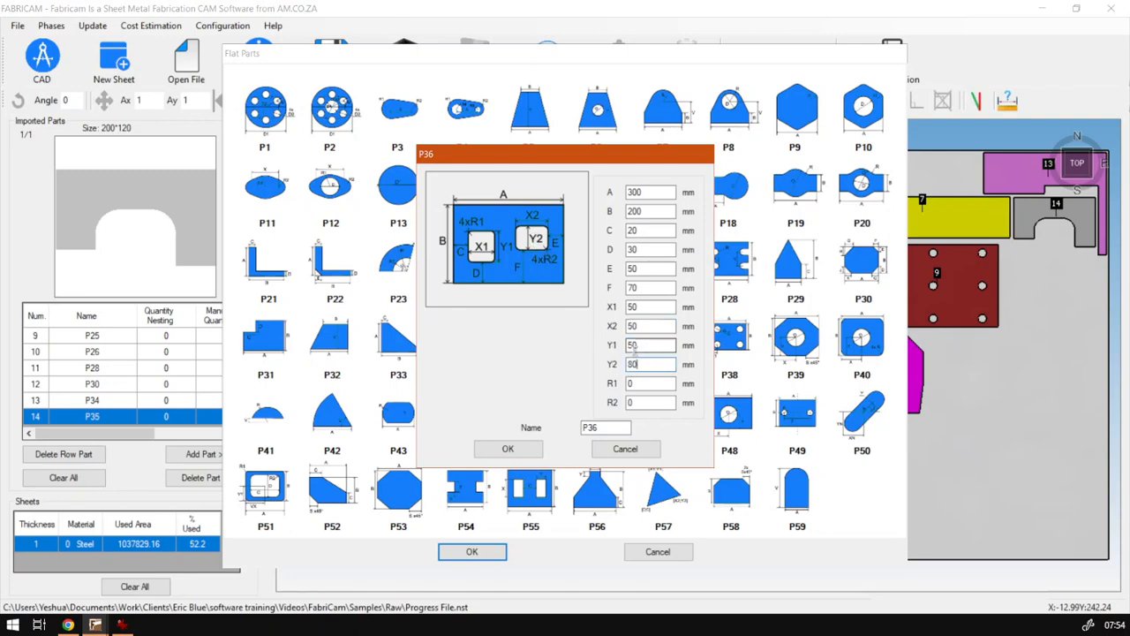
{"action": "double_click", "coordinate": [622, 327]}
Step: Set the cutout corner radii R1 and R2 to 10 mm and generate the part preview
{"action": "double_click", "coordinate": [649, 384]}
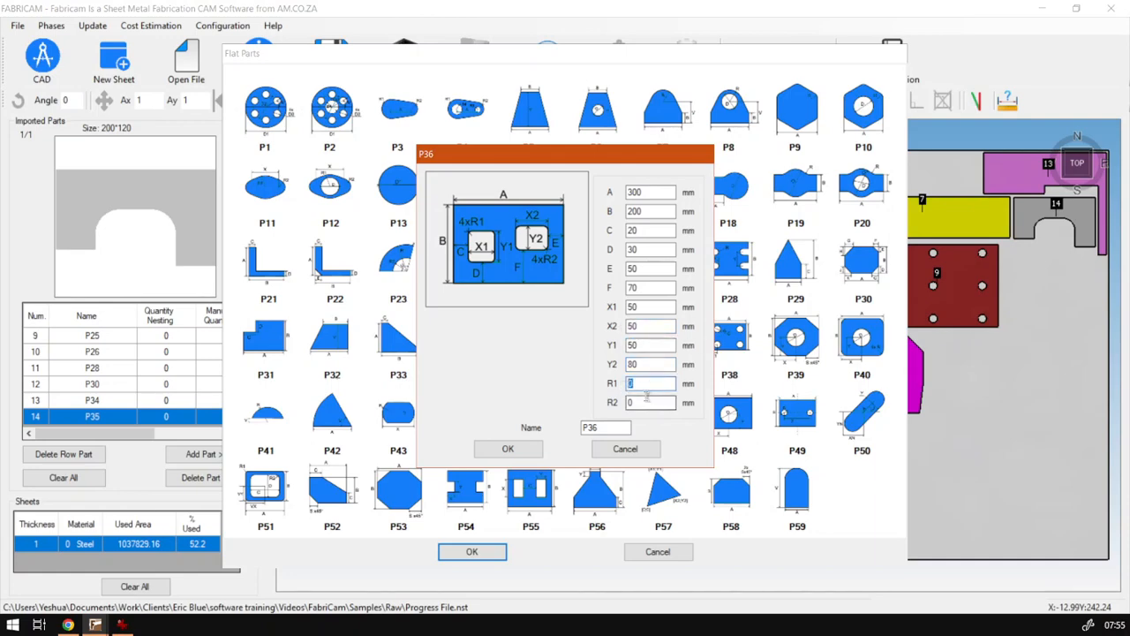
{"action": "type", "text": "20"}
{"action": "key", "text": "BackSpace"}
{"action": "key", "text": "BackSpace"}
{"action": "type", "text": "10"}
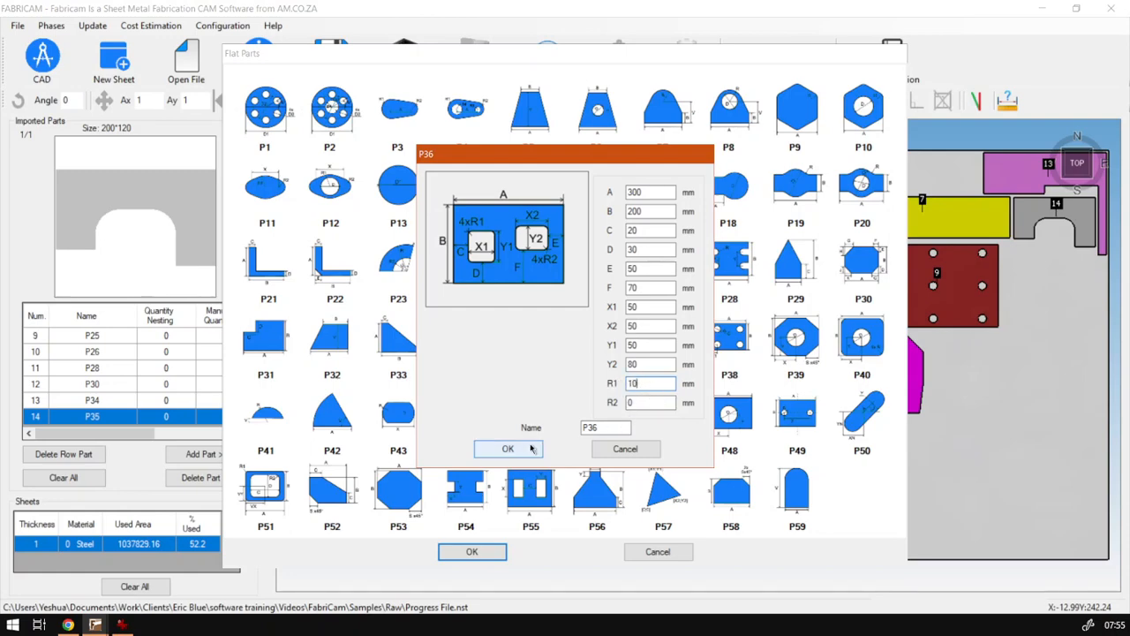
{"action": "key", "text": "Tab"}
{"action": "type", "text": "10"}
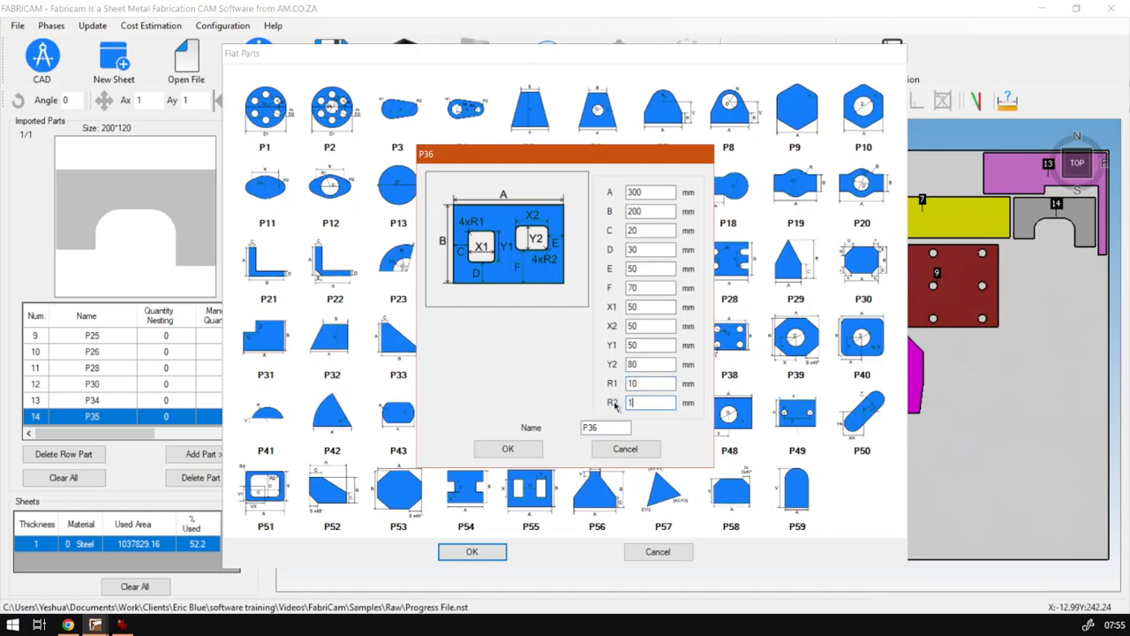
{"action": "left_click", "coordinate": [522, 449]}
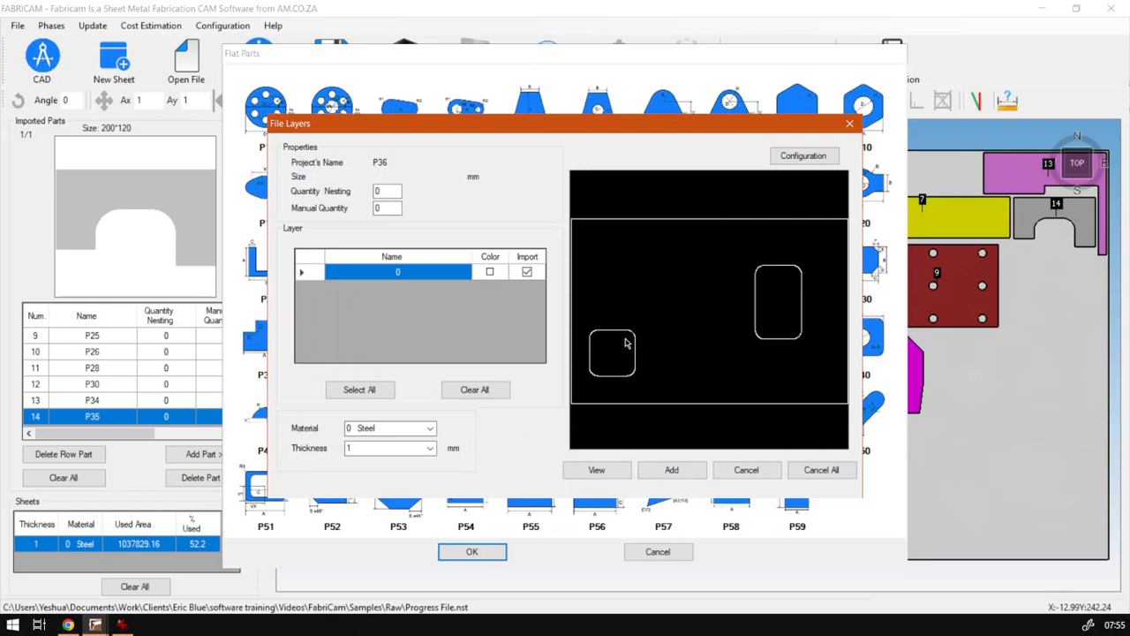
Step: Return to the P36 dimensions, set X1 and Y1 of the first cutout to 80 mm, and preview the part again
{"action": "left_click", "coordinate": [750, 469]}
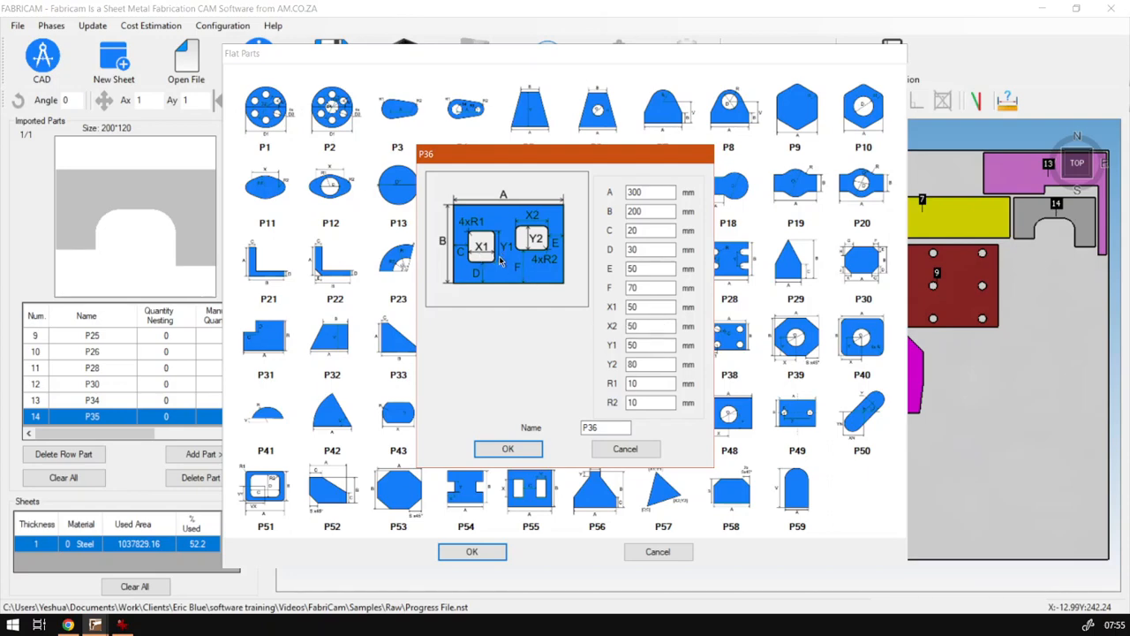
{"action": "double_click", "coordinate": [657, 306]}
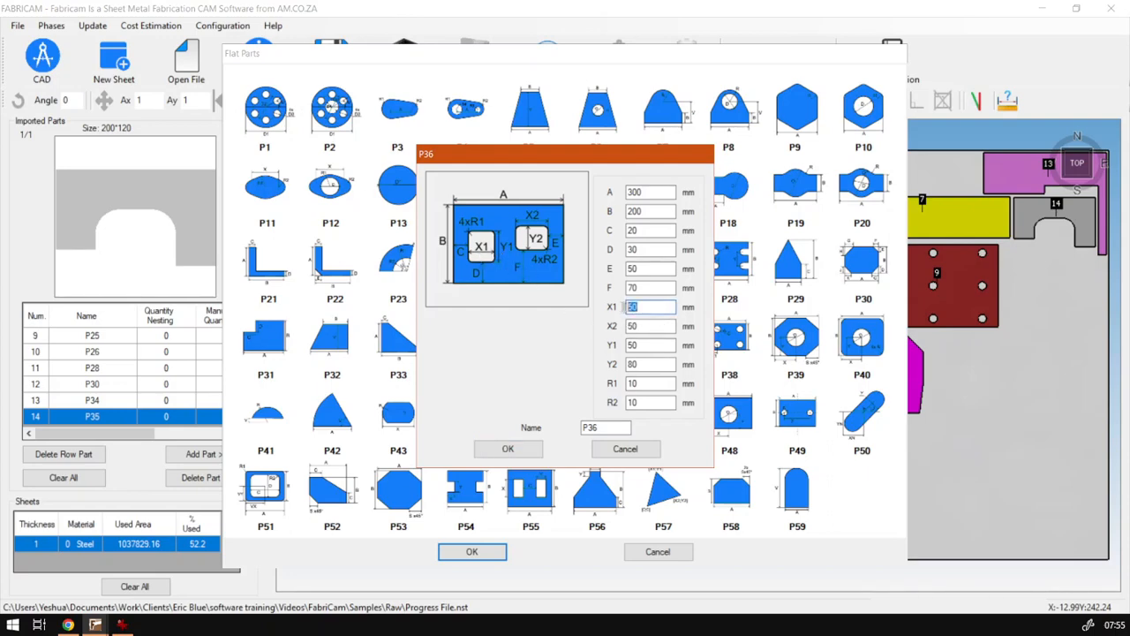
{"action": "type", "text": "80"}
{"action": "double_click", "coordinate": [651, 345]}
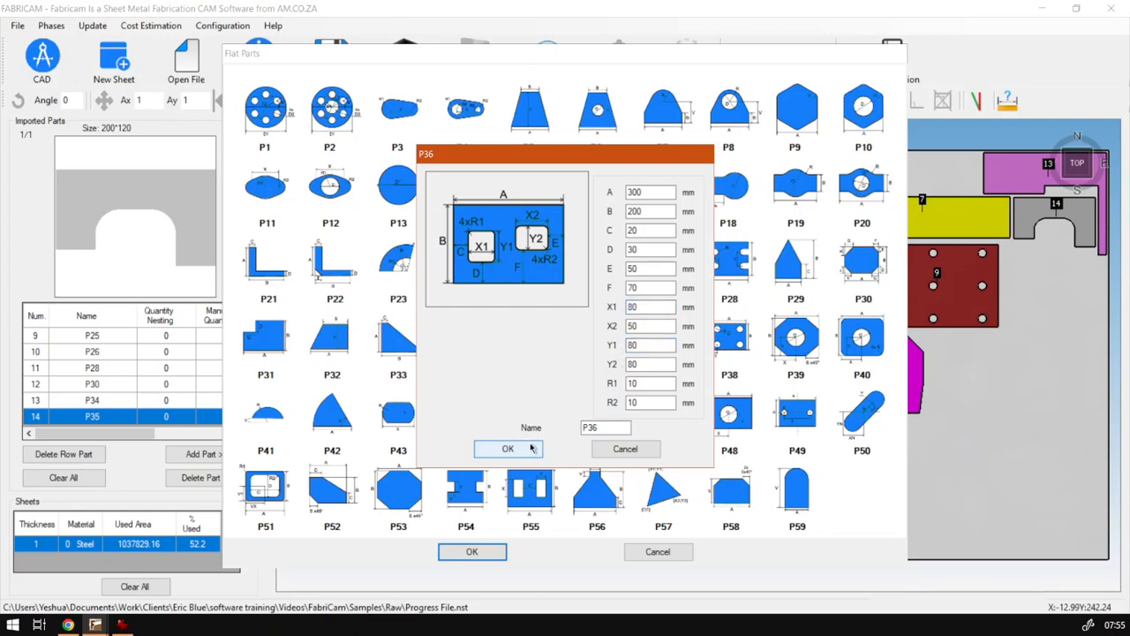
{"action": "left_click", "coordinate": [533, 449]}
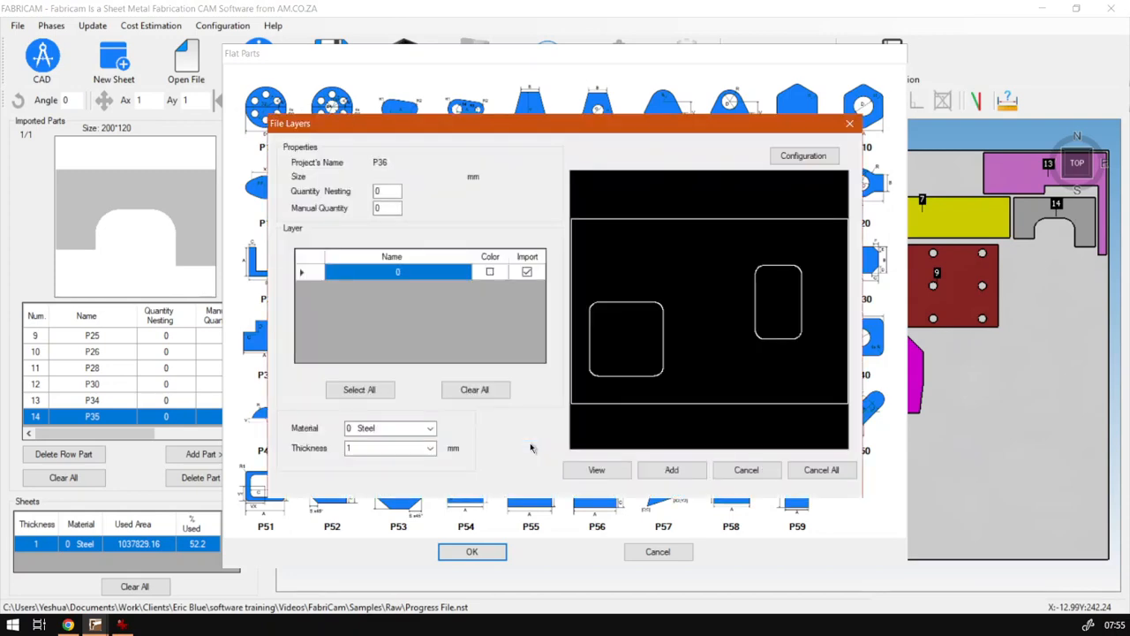
Step: Return to the P36 dimensions, set the second cutout to X2 60 mm and Y2 100 mm, and regenerate the preview
{"action": "left_click", "coordinate": [746, 473]}
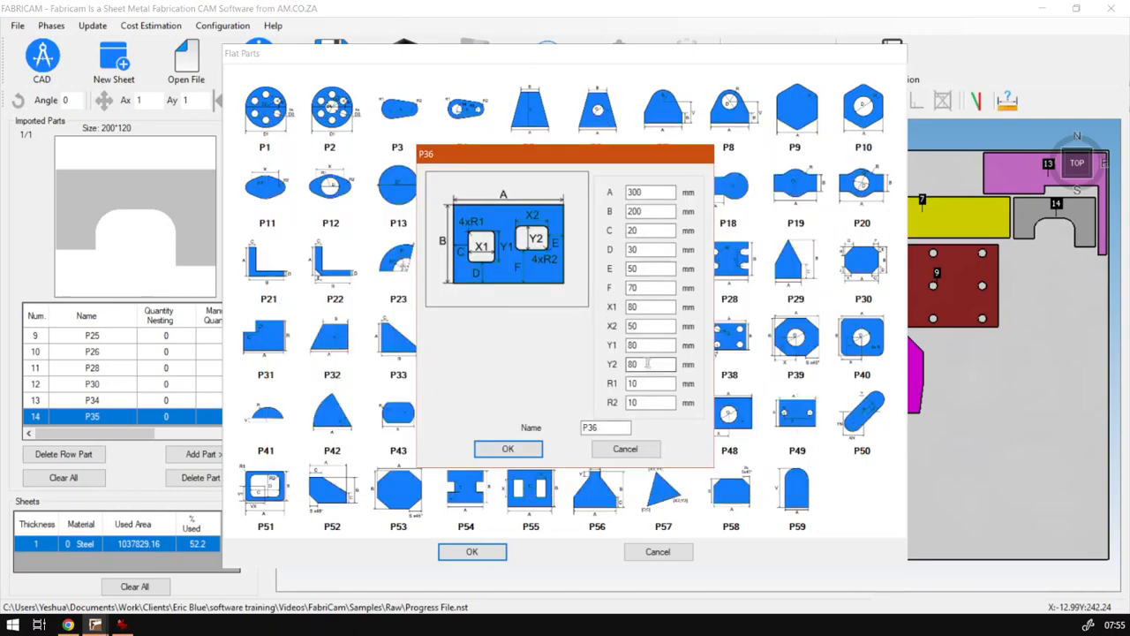
{"action": "double_click", "coordinate": [651, 325]}
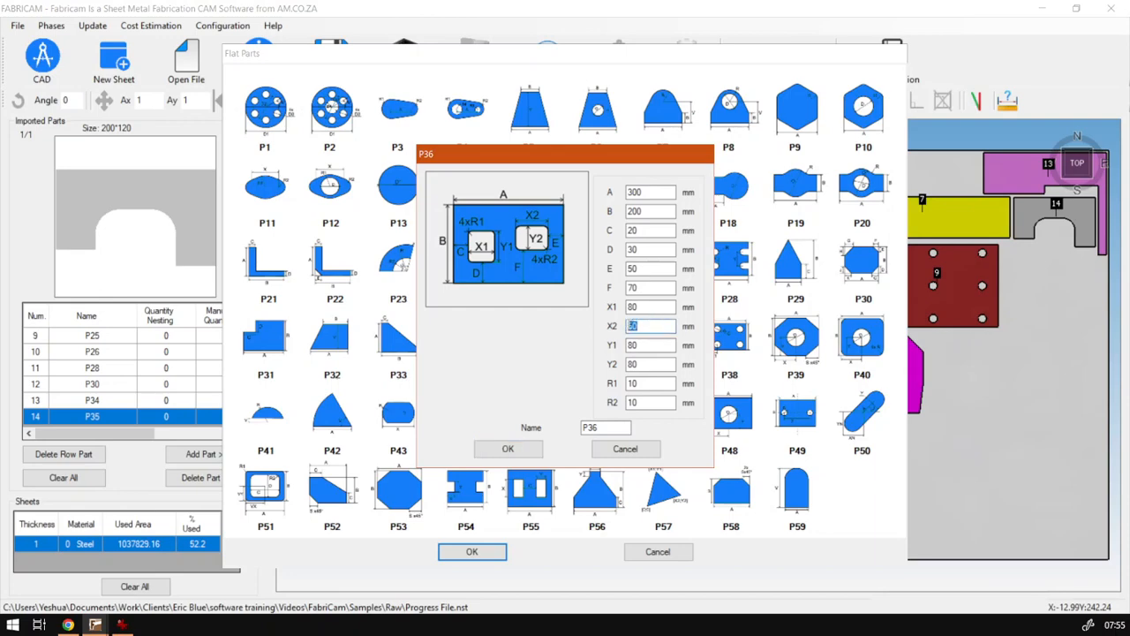
{"action": "type", "text": "60"}
{"action": "left_click_drag", "start_coordinate": [639, 364], "coordinate": [621, 364]}
{"action": "type", "text": "100"}
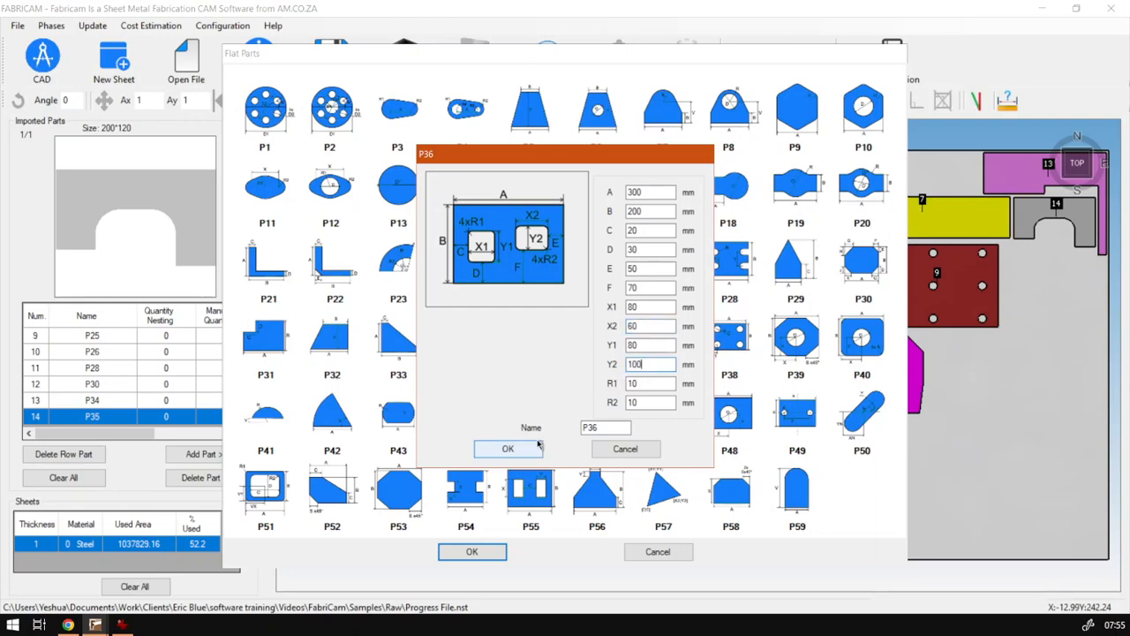
{"action": "left_click", "coordinate": [535, 448]}
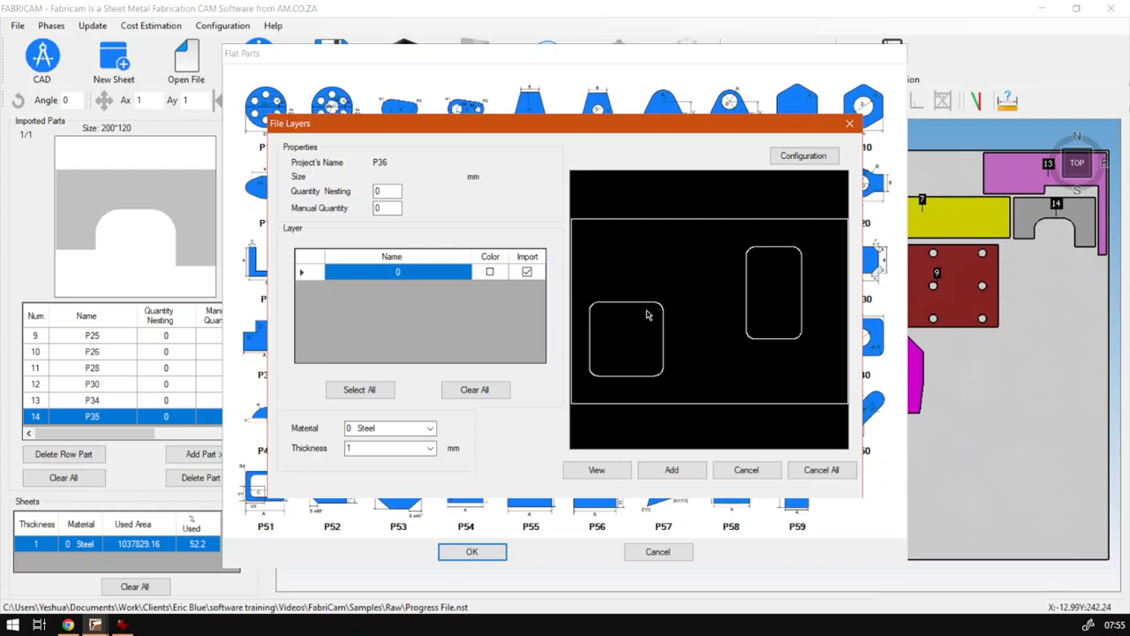
Step: Set the manual quantity of P36 to 1 and add it to the imported parts
{"action": "double_click", "coordinate": [397, 207]}
{"action": "type", "text": "1"}
{"action": "left_click", "coordinate": [674, 471]}
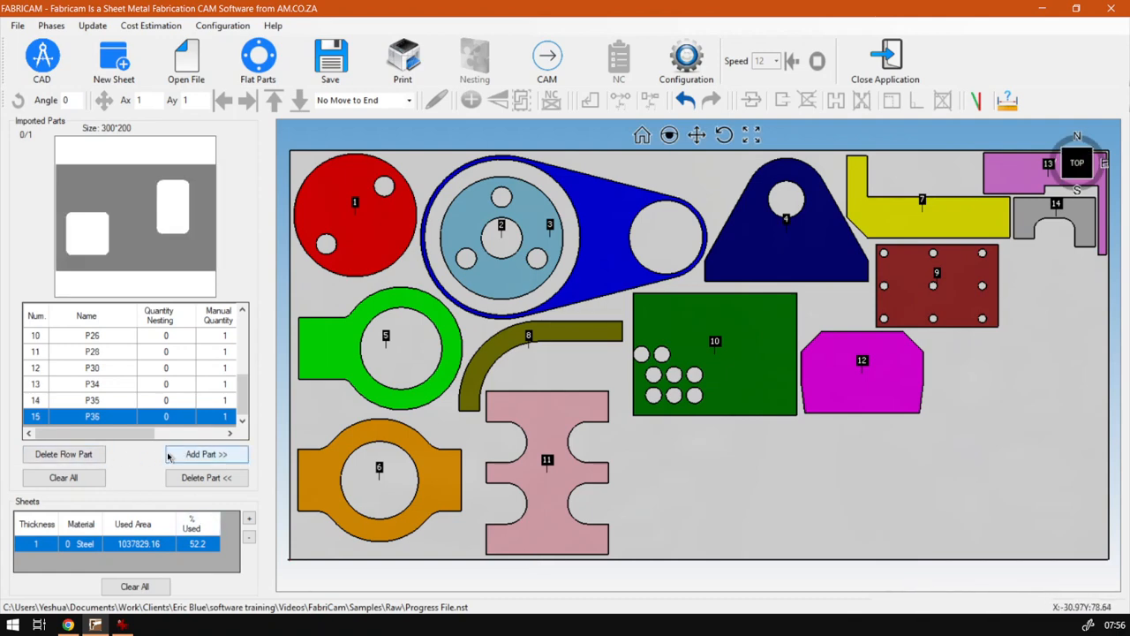
Step: Place one P36 plate on the steel sheet in the free space below part 10, beside part 11
{"action": "left_click", "coordinate": [205, 454]}
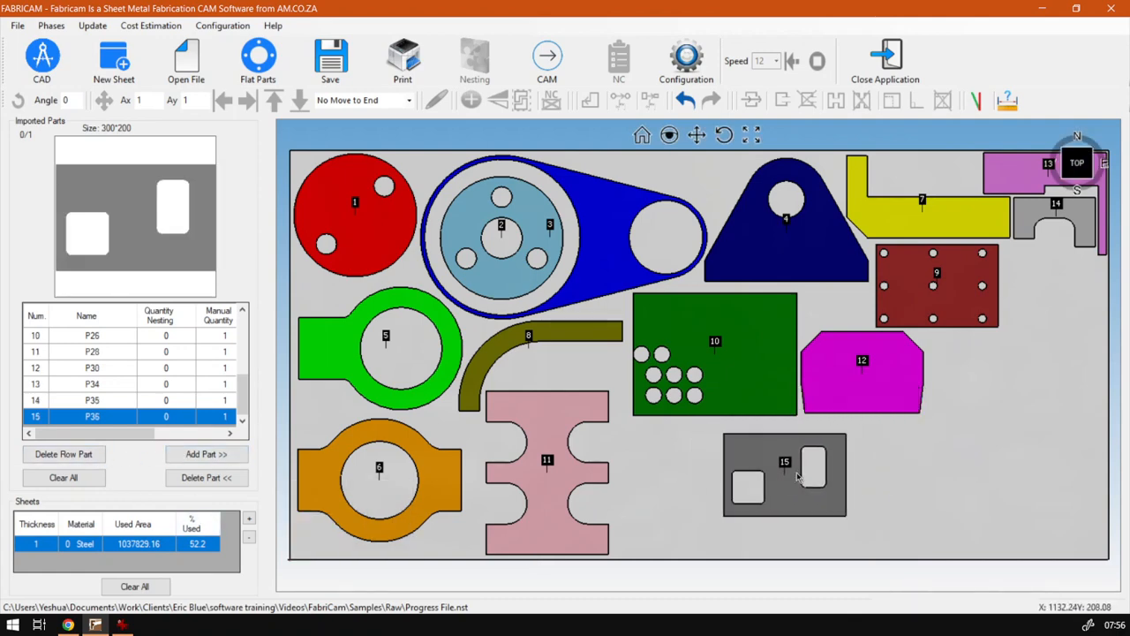
{"action": "left_click", "coordinate": [989, 346]}
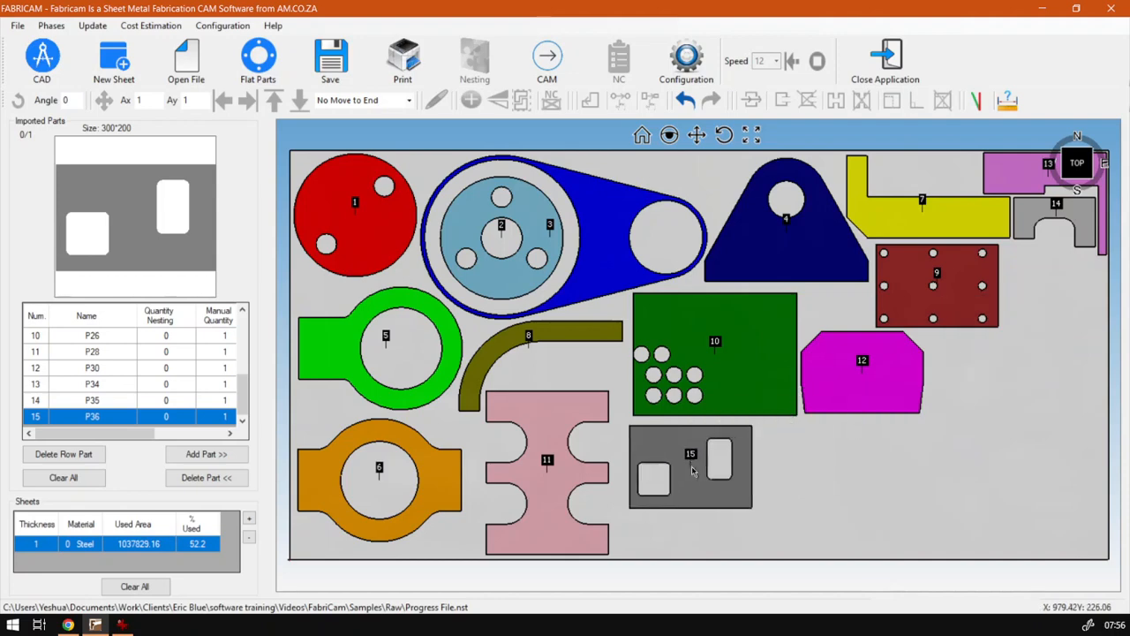
{"action": "left_click", "coordinate": [675, 466]}
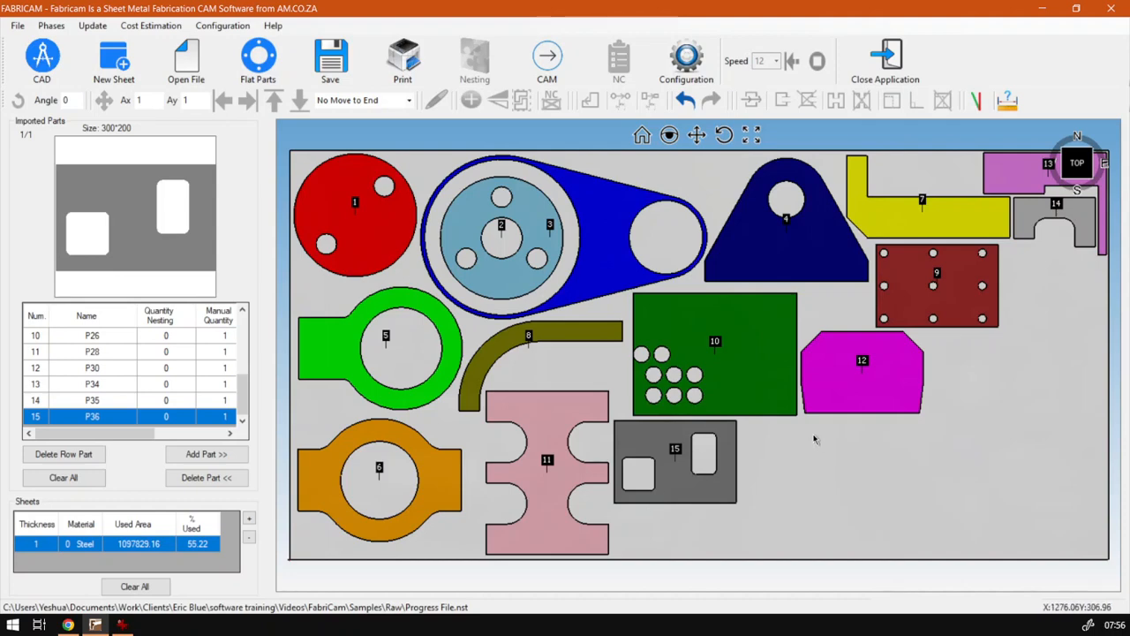
Step: Switch to the Chrome browser with the software training website
{"action": "left_click", "coordinate": [68, 624]}
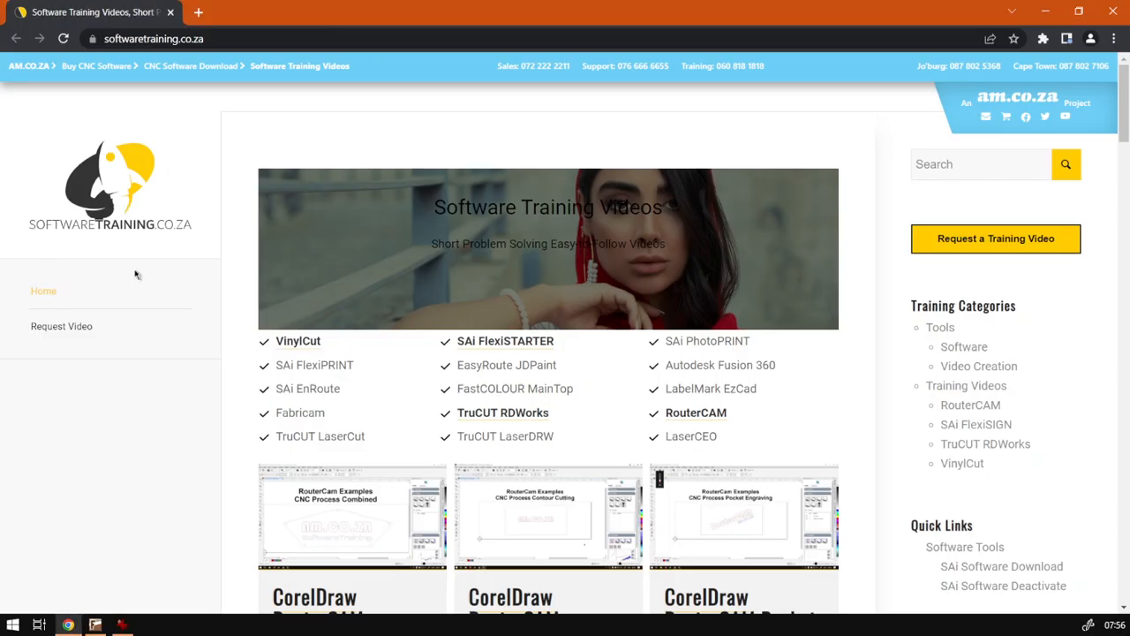